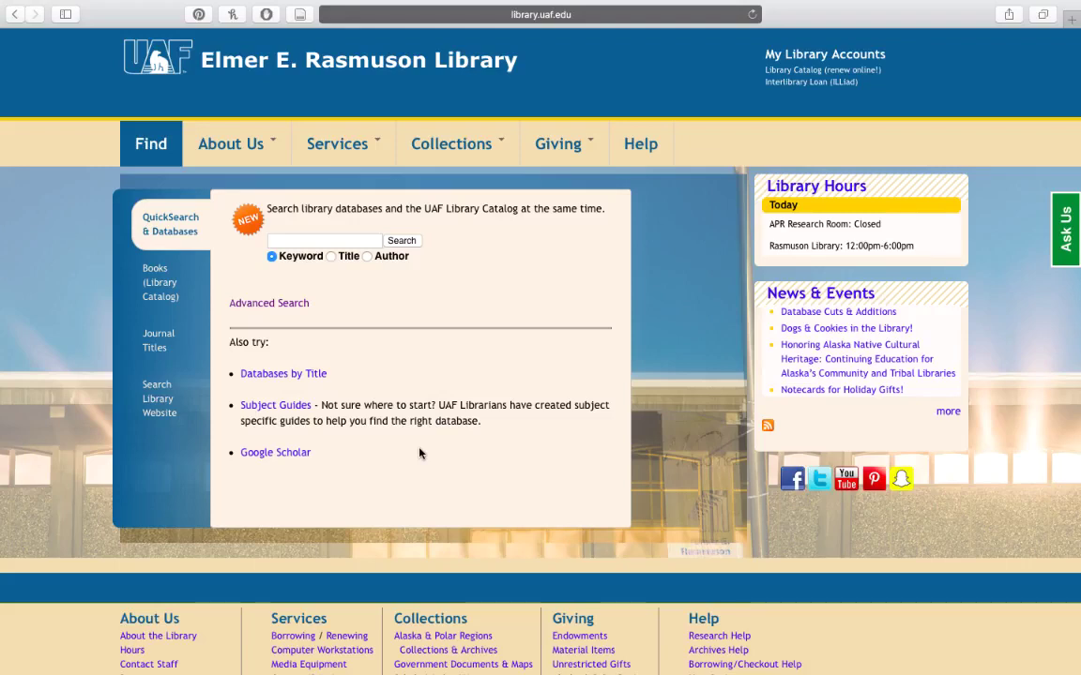
Run a keyword QuickSearch for "global warming" and check the total number of results
click(279, 238)
text(global wa)
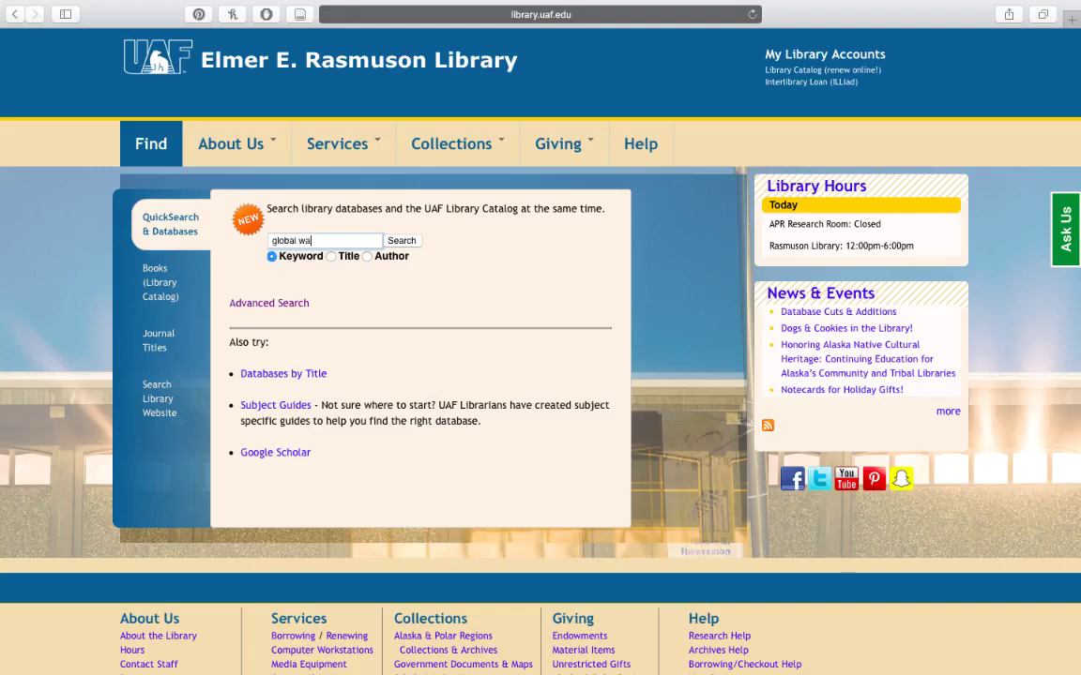
text(rming)
click(396, 243)
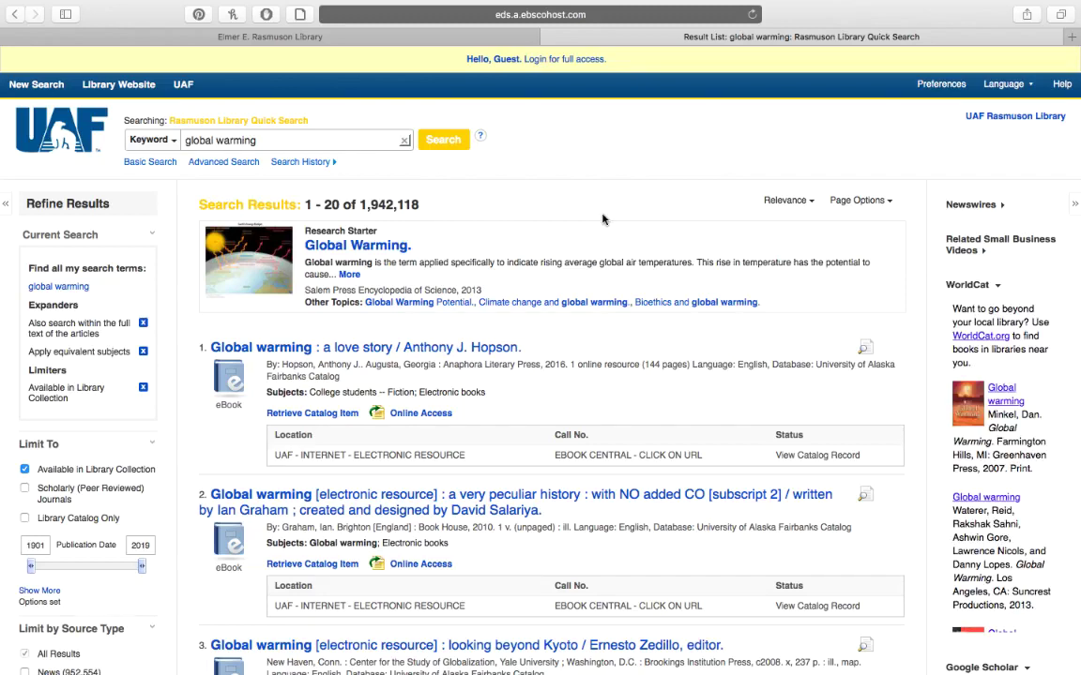
drag(422, 205, 357, 205)
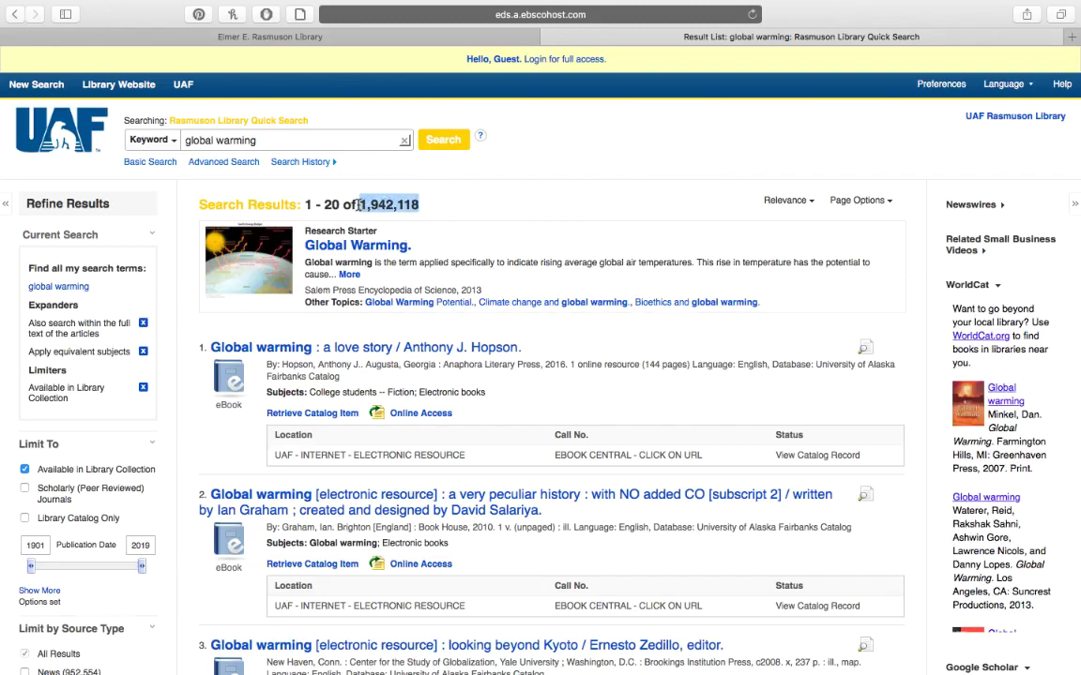
click(469, 215)
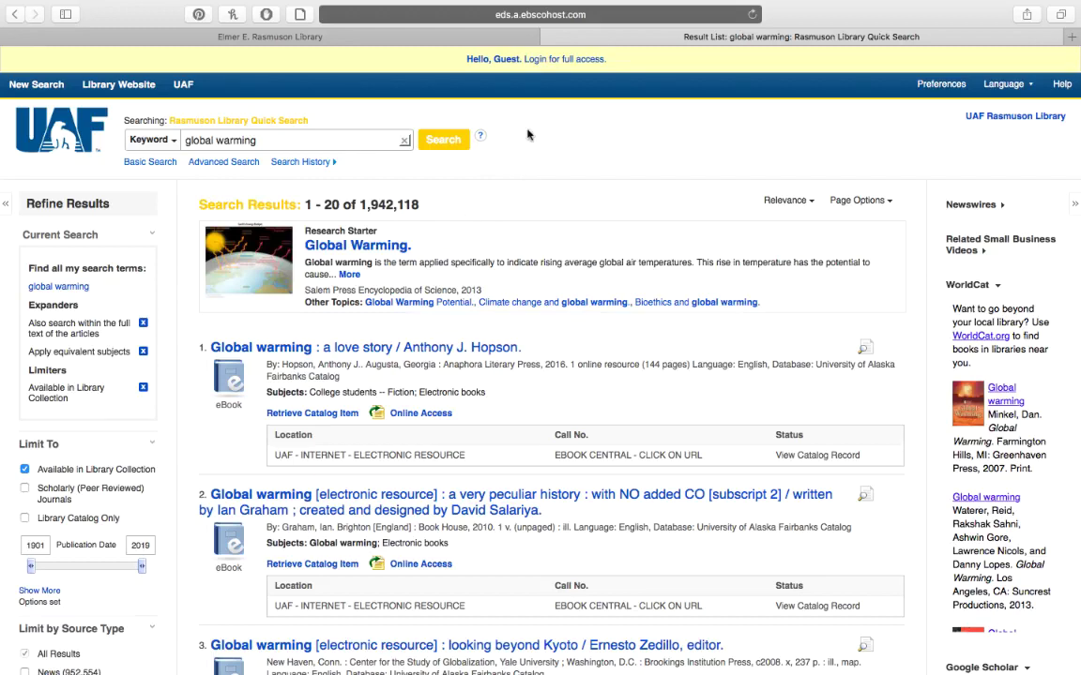
Log in from guest mode for full access and check the result total for global warming
click(540, 61)
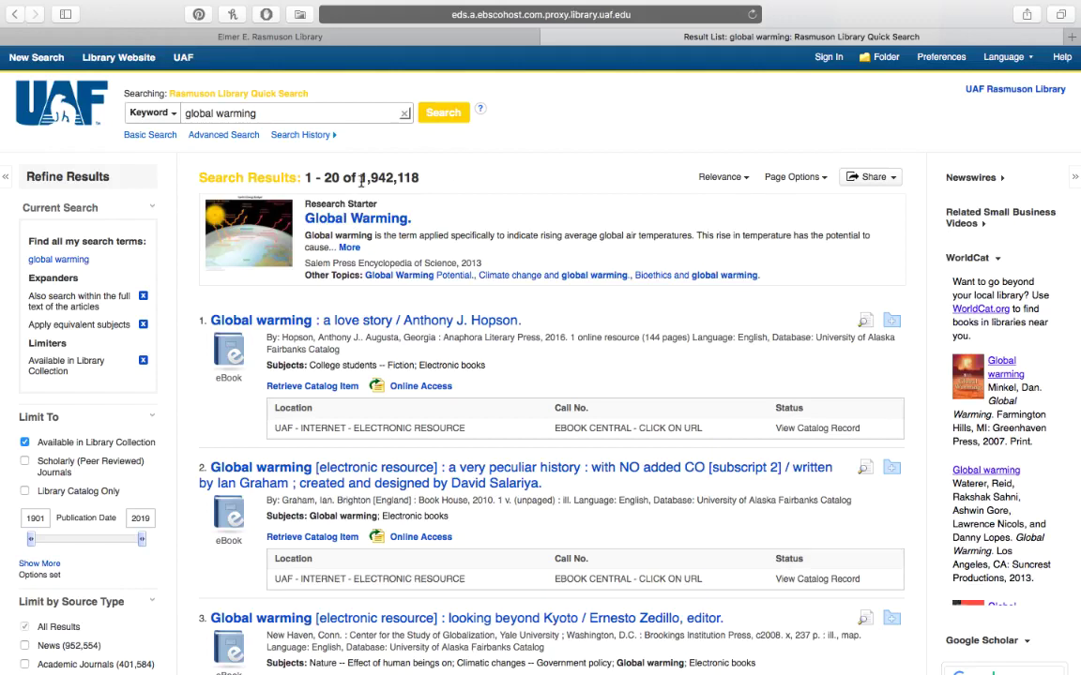
drag(359, 178, 419, 187)
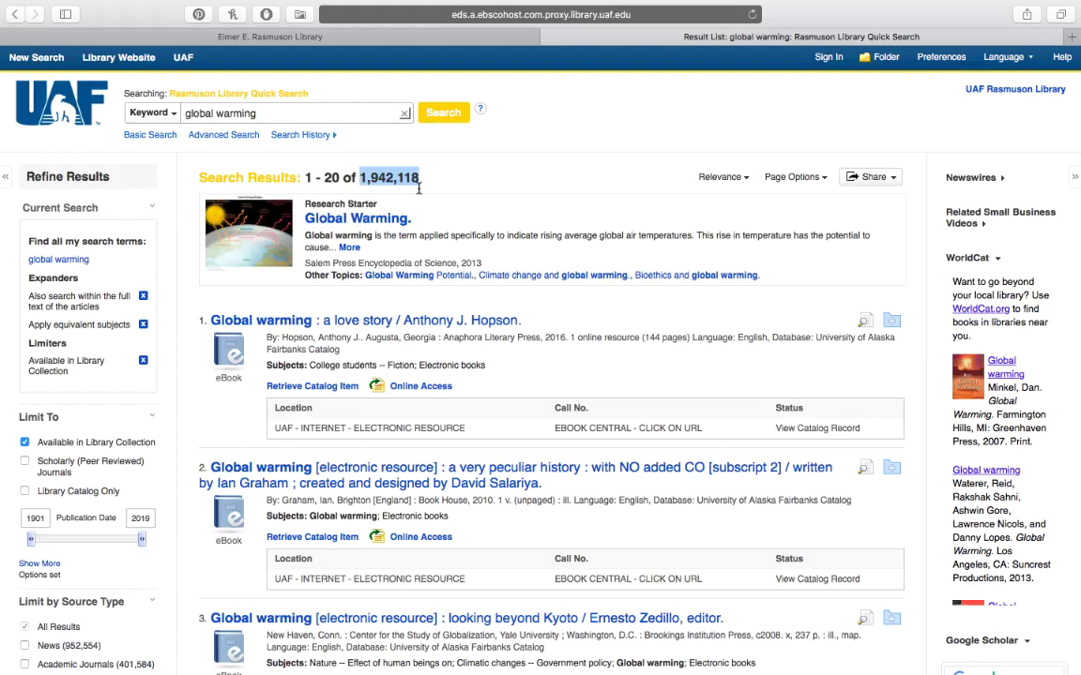
Switch to the advanced search and add "climate change" as the second search term
click(289, 112)
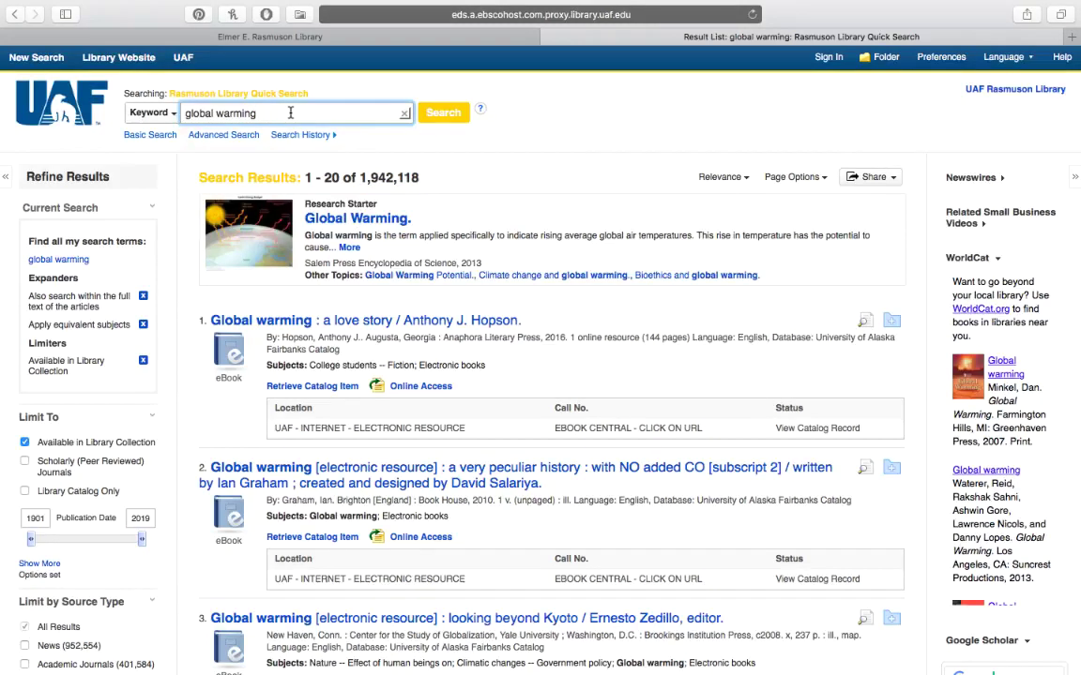
click(246, 139)
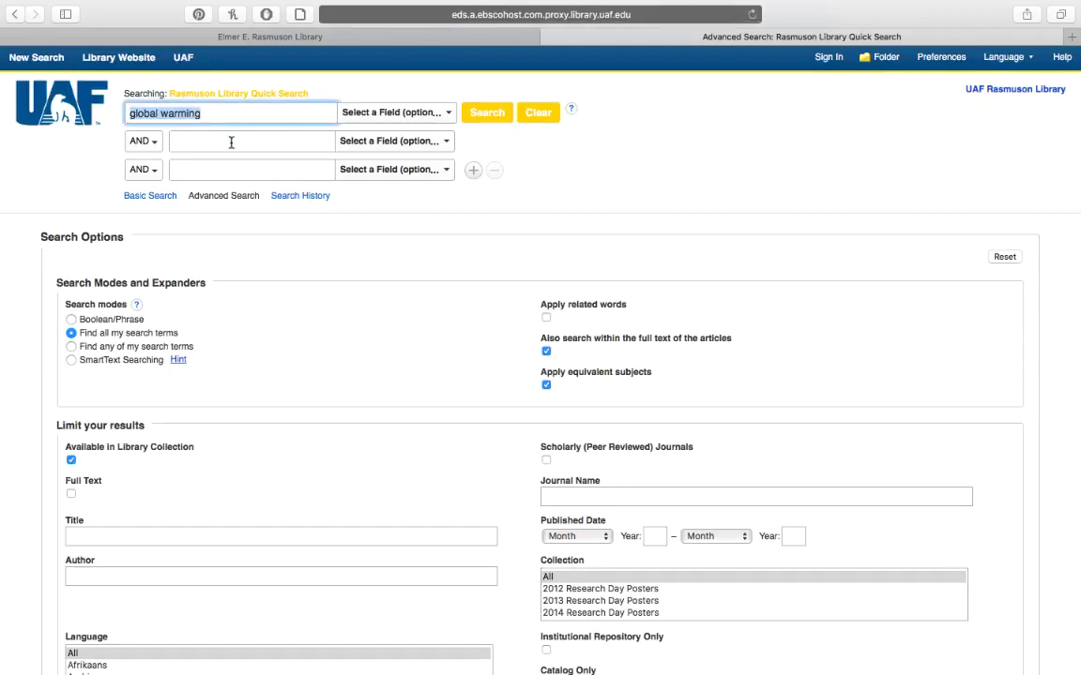
click(230, 142)
text(climate)
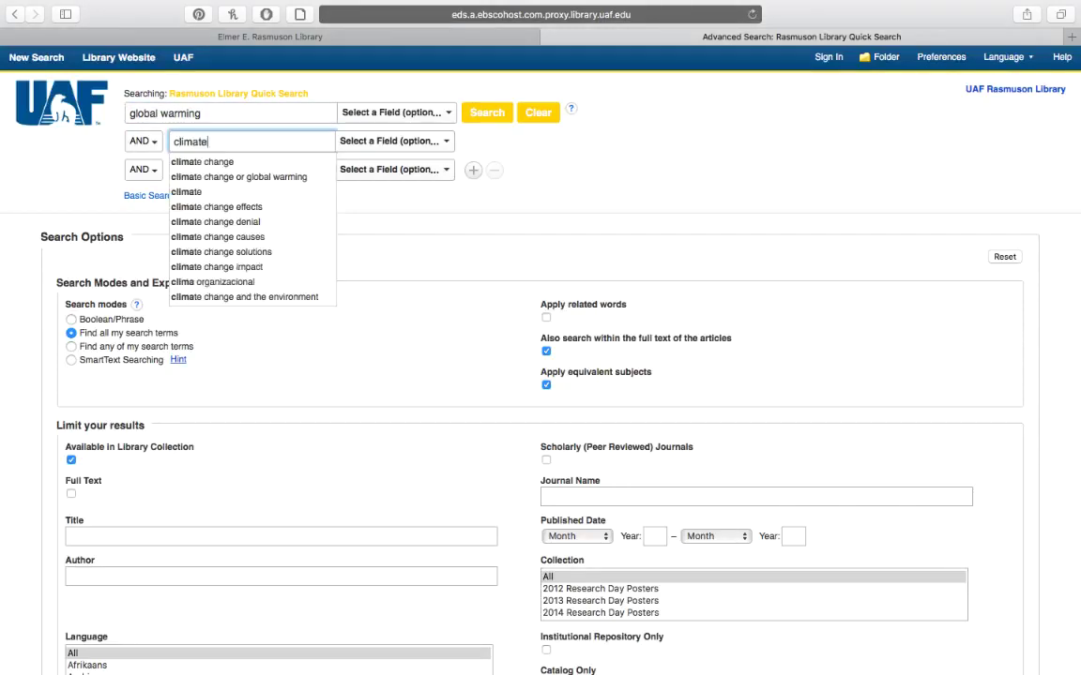
text( change)
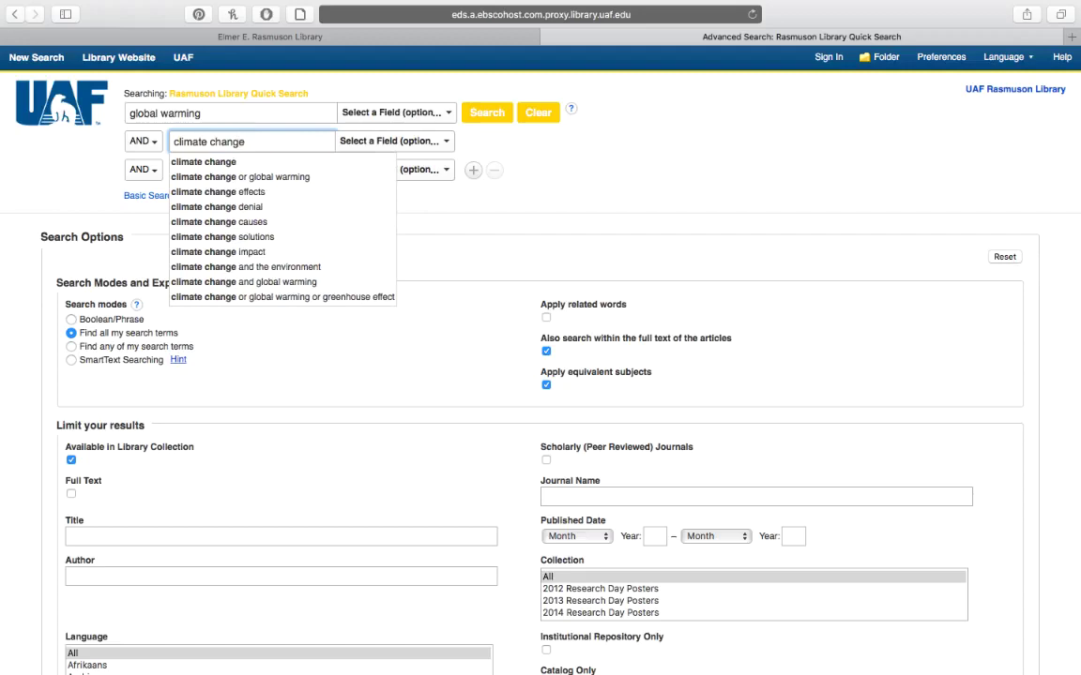
click(97, 126)
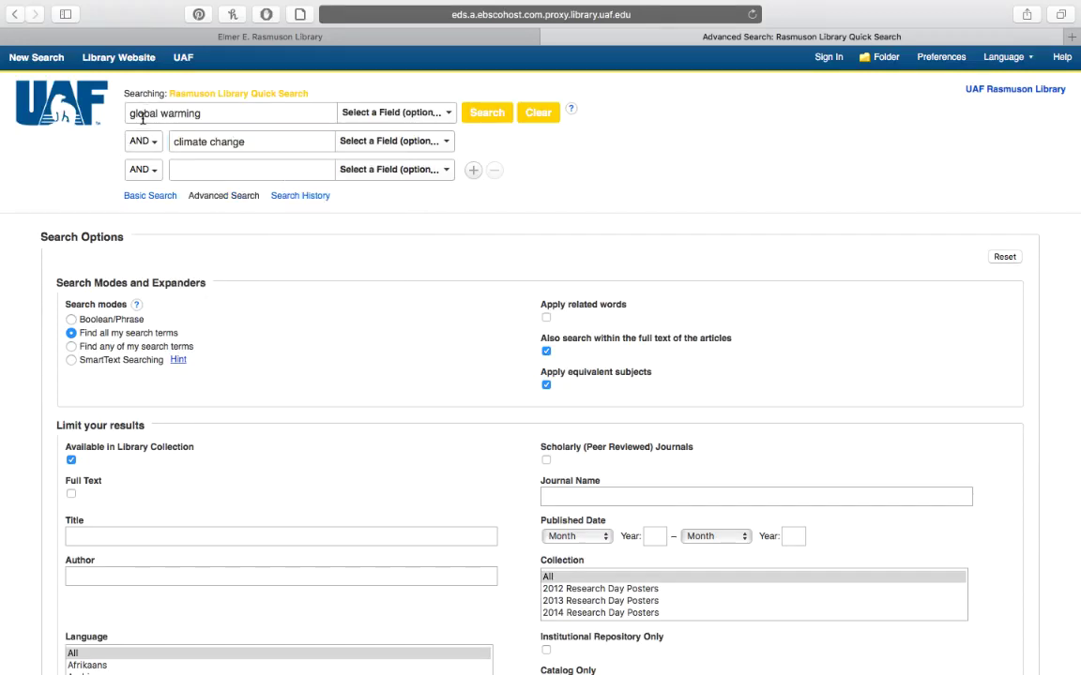
Combine "global warming" and "climate change" with AND, run the search and check the result total
click(141, 140)
click(138, 161)
click(267, 141)
click(488, 113)
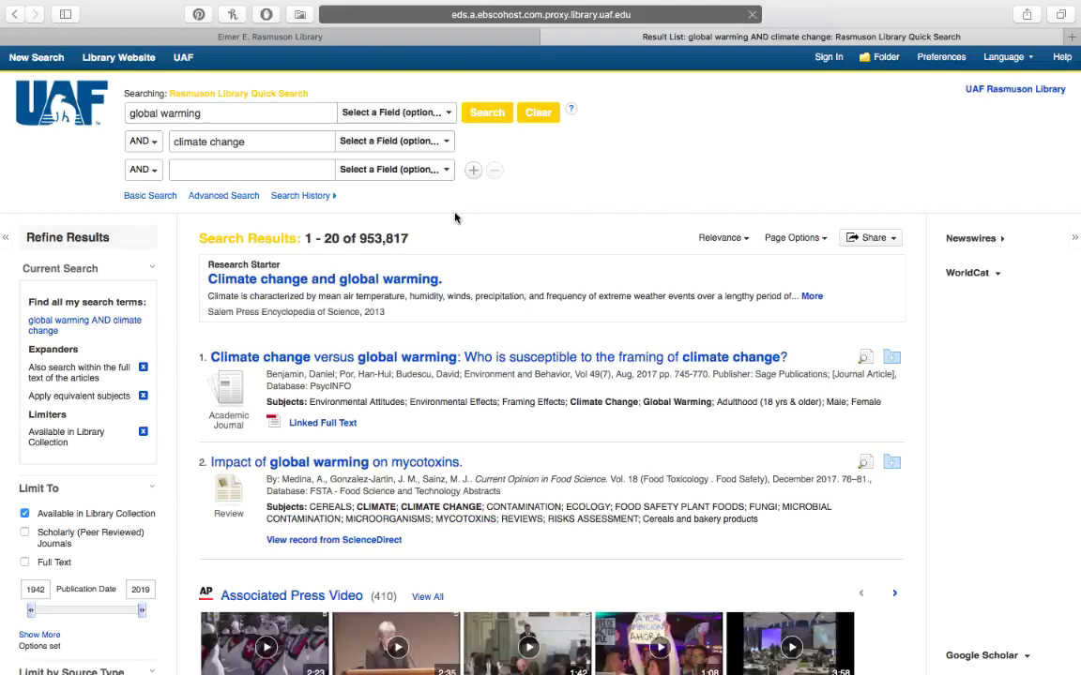
drag(358, 238, 410, 244)
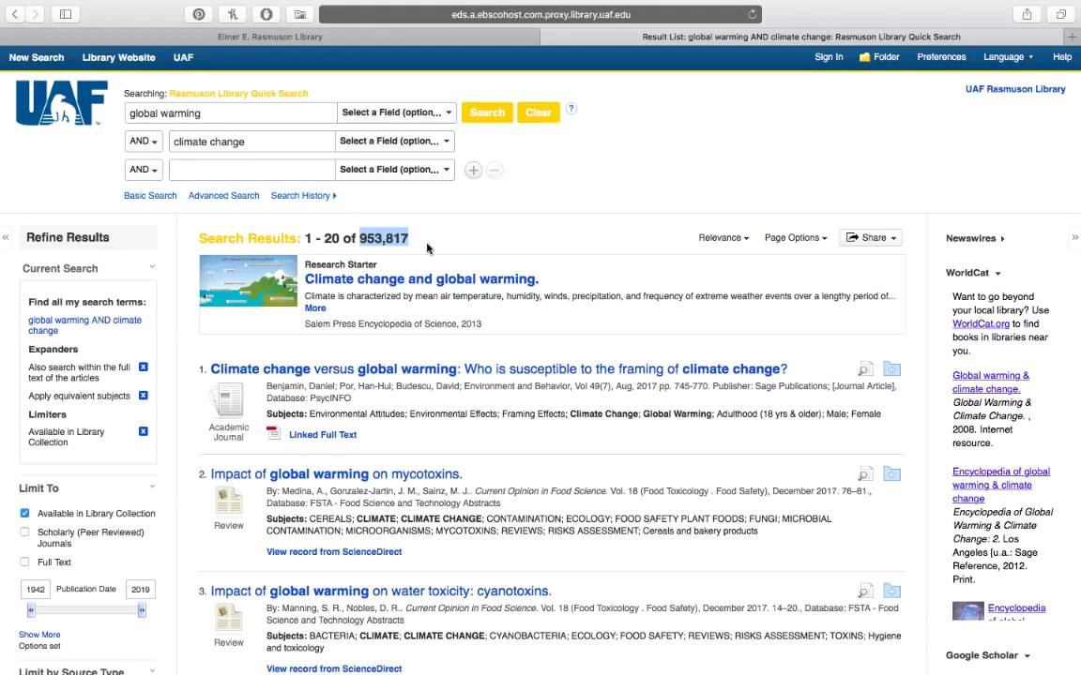
click(427, 247)
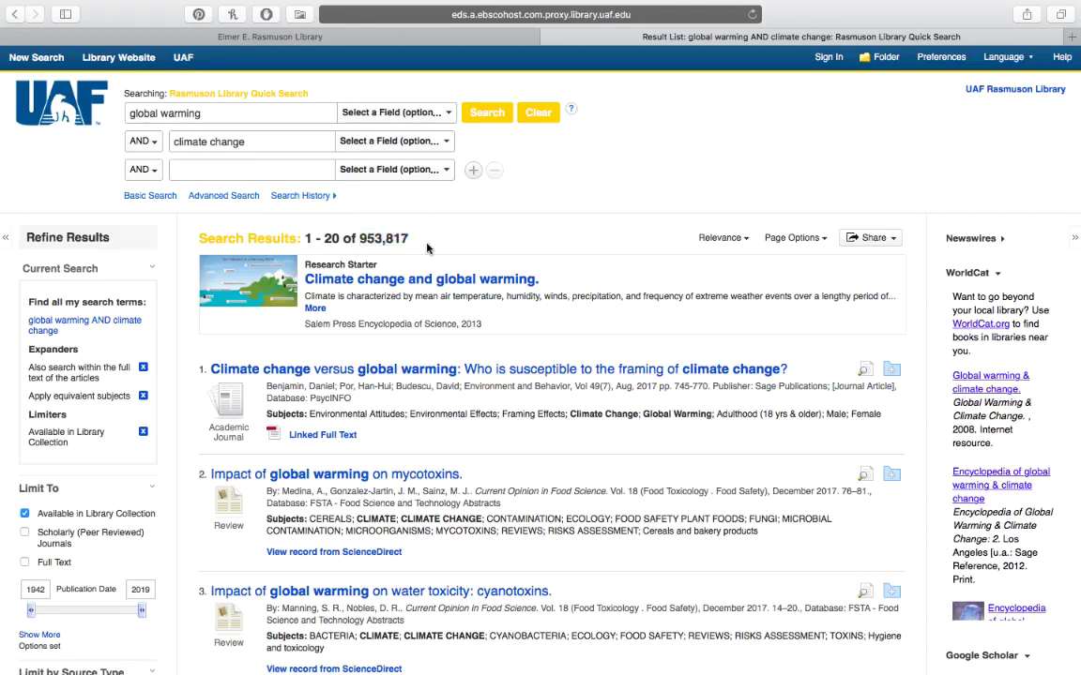
Change the operator between the two terms to OR, rerun the search and check the result total
click(147, 142)
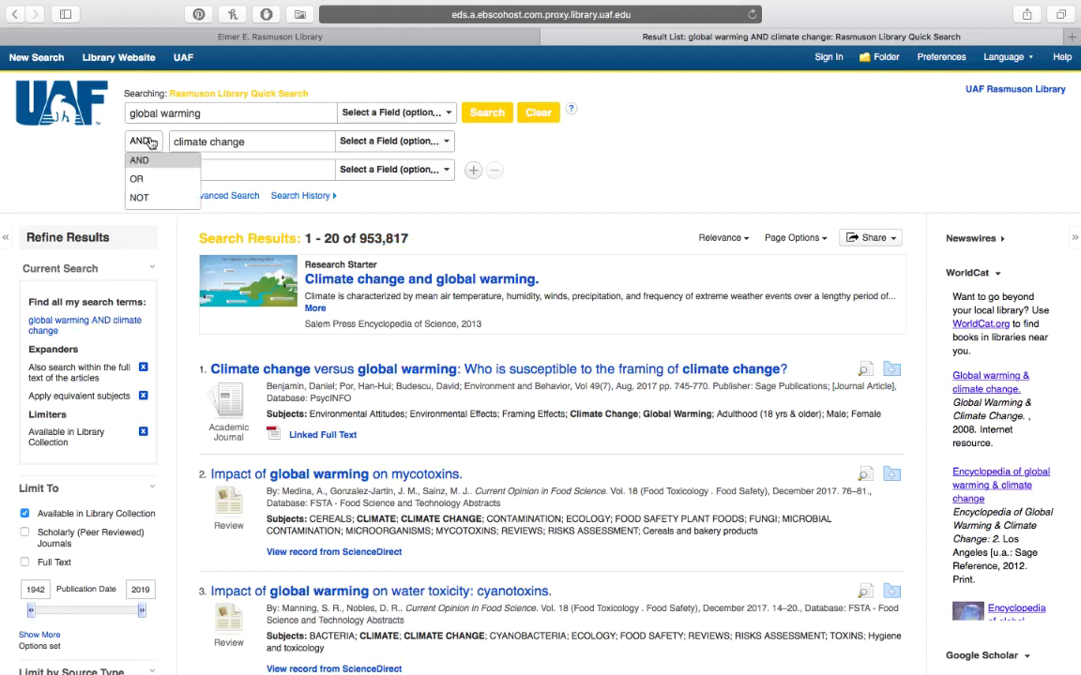
click(137, 179)
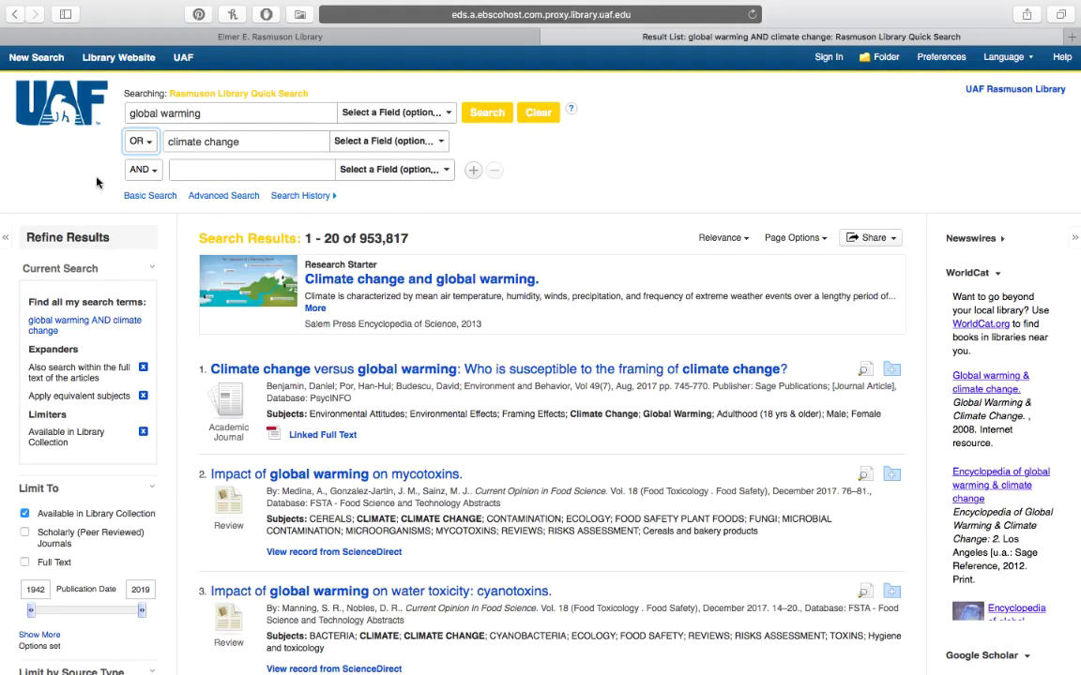
click(475, 120)
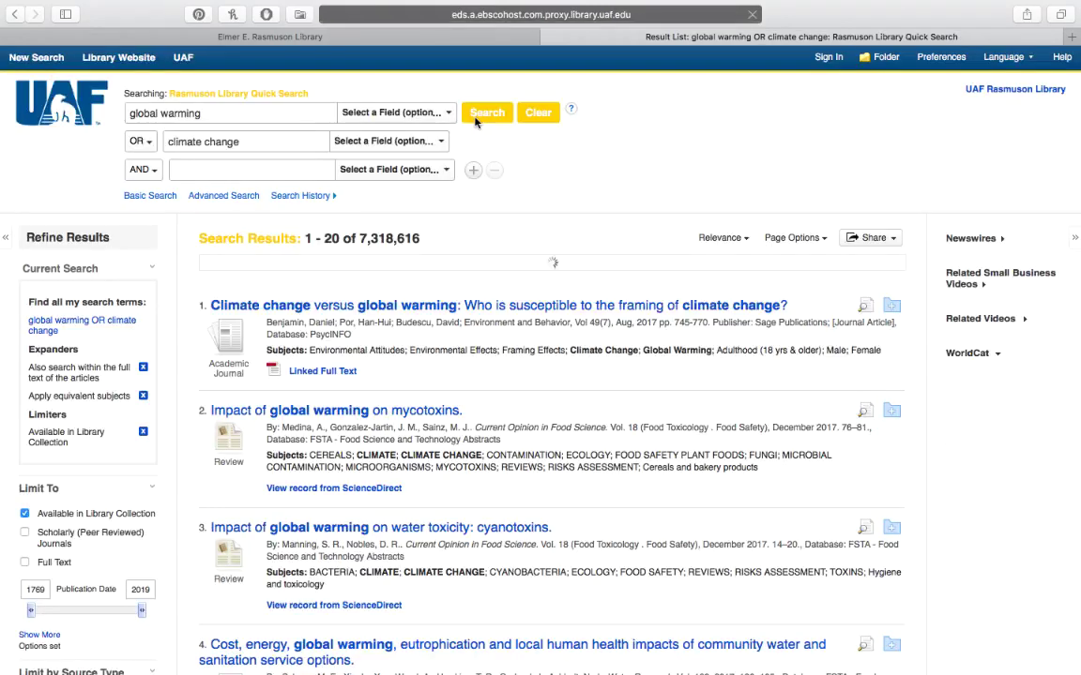
drag(358, 240, 421, 242)
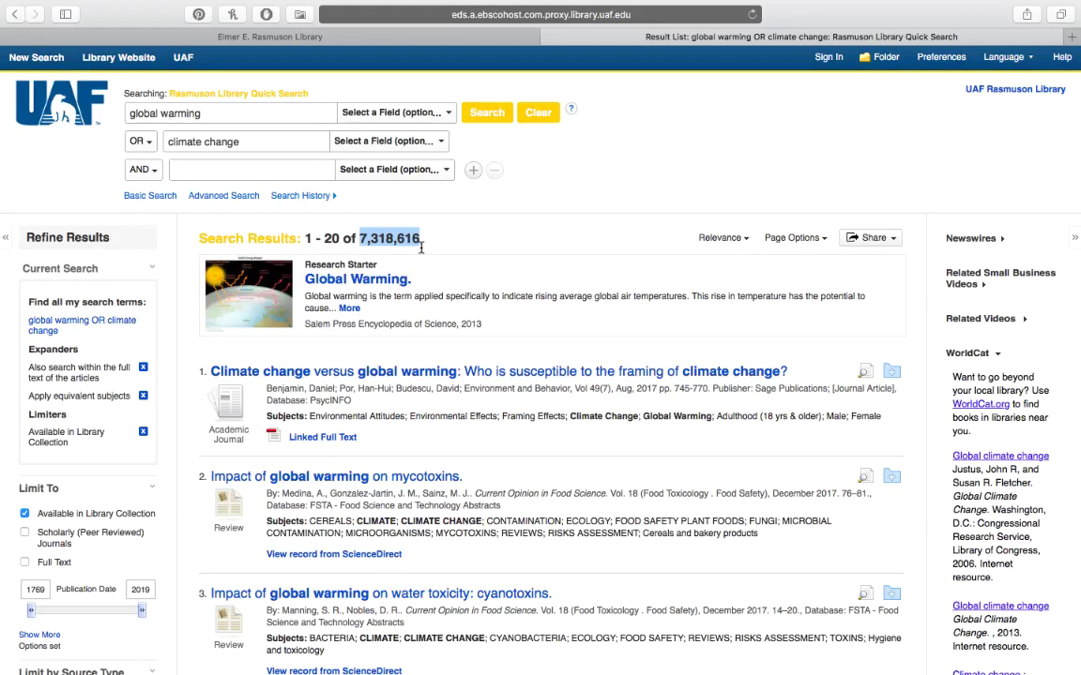
Exclude "climate change" with the NOT operator, rerun the search and check the result total
click(146, 146)
click(158, 203)
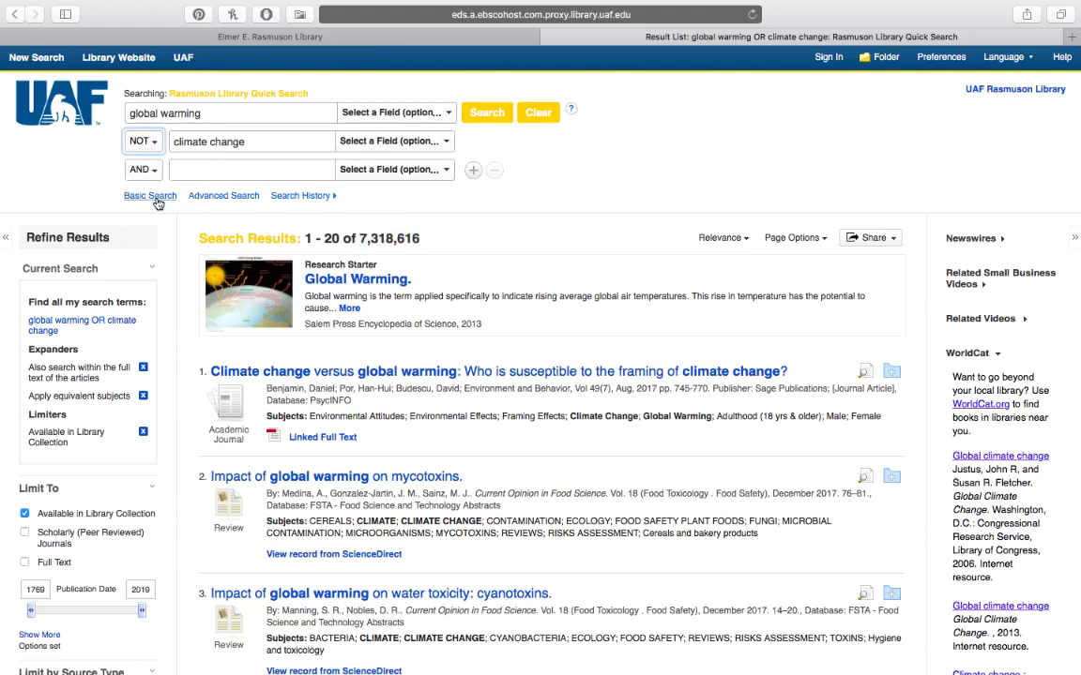
click(488, 116)
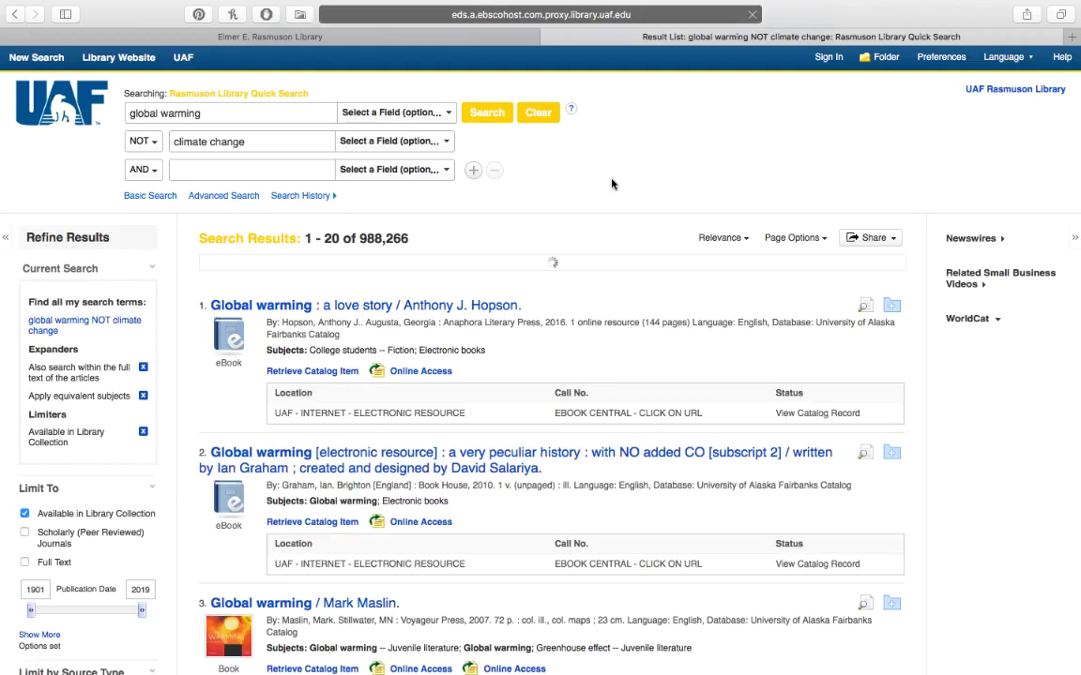
drag(361, 240, 417, 241)
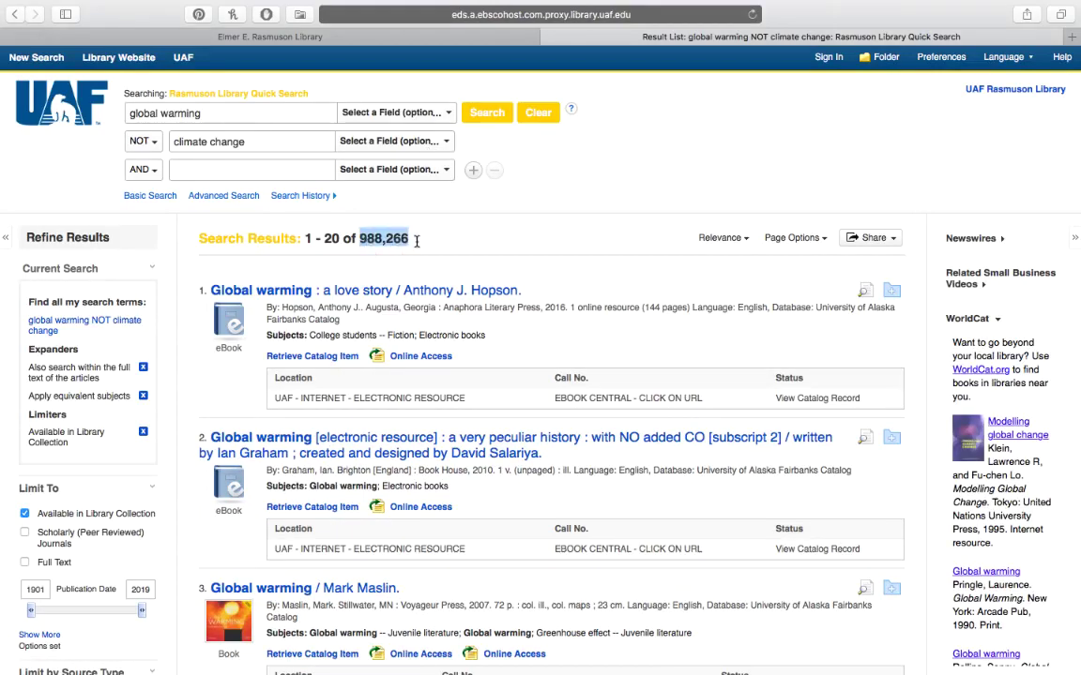
click(417, 241)
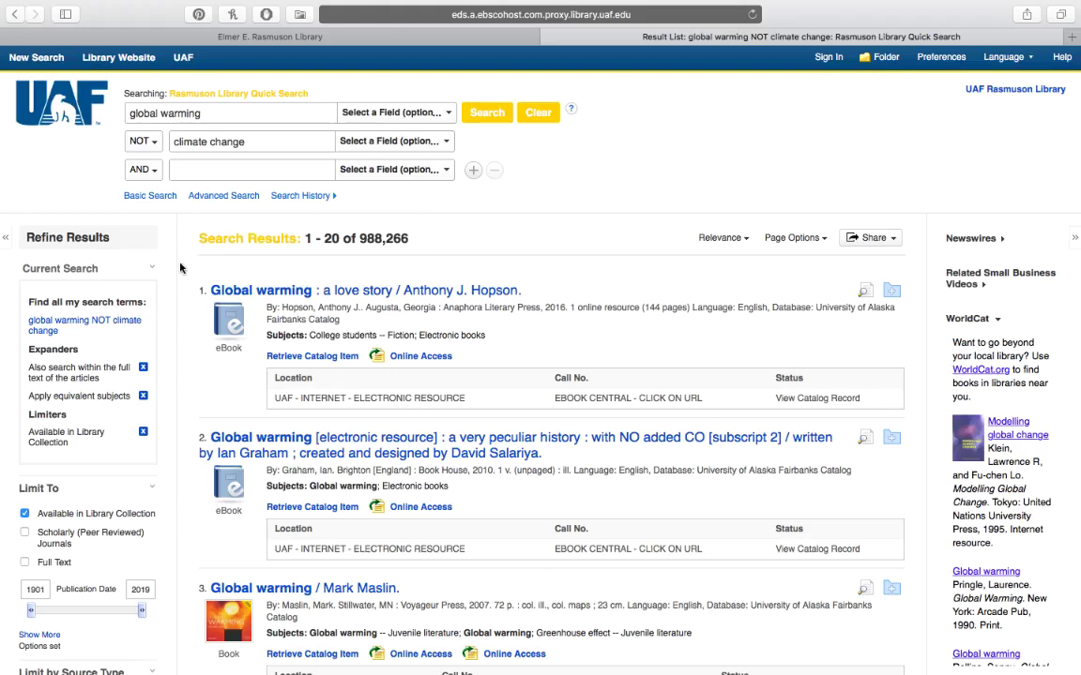
Limit the results to the source type Books using the full source type list, and check the new total
scroll(80, 375, down, 3)
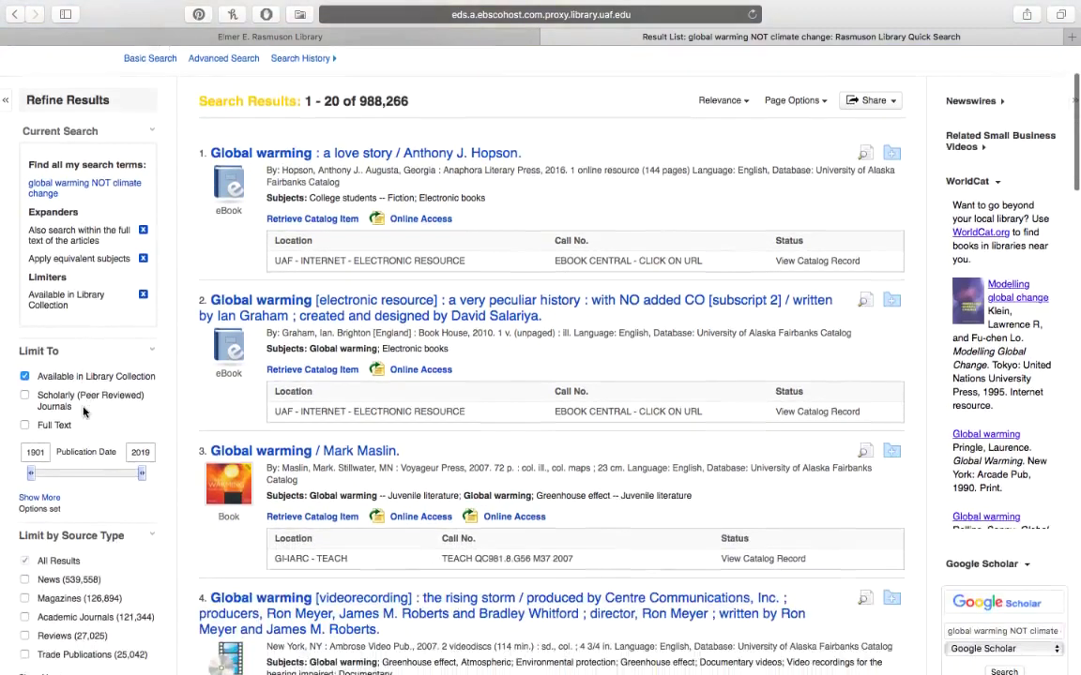
scroll(83, 411, down, 5)
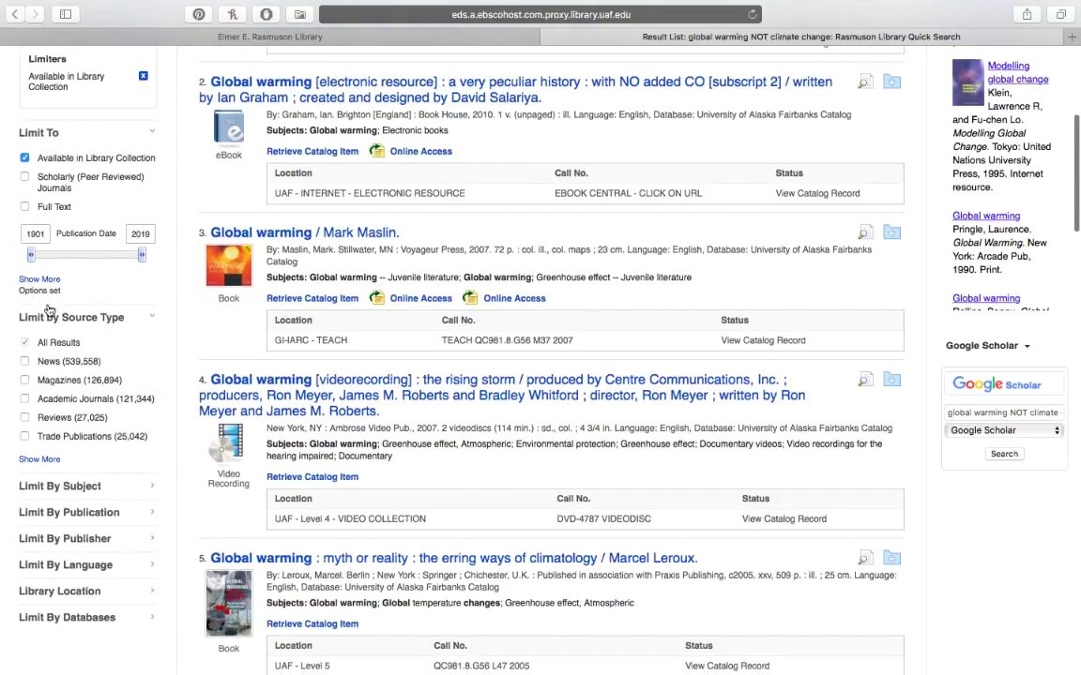
click(52, 462)
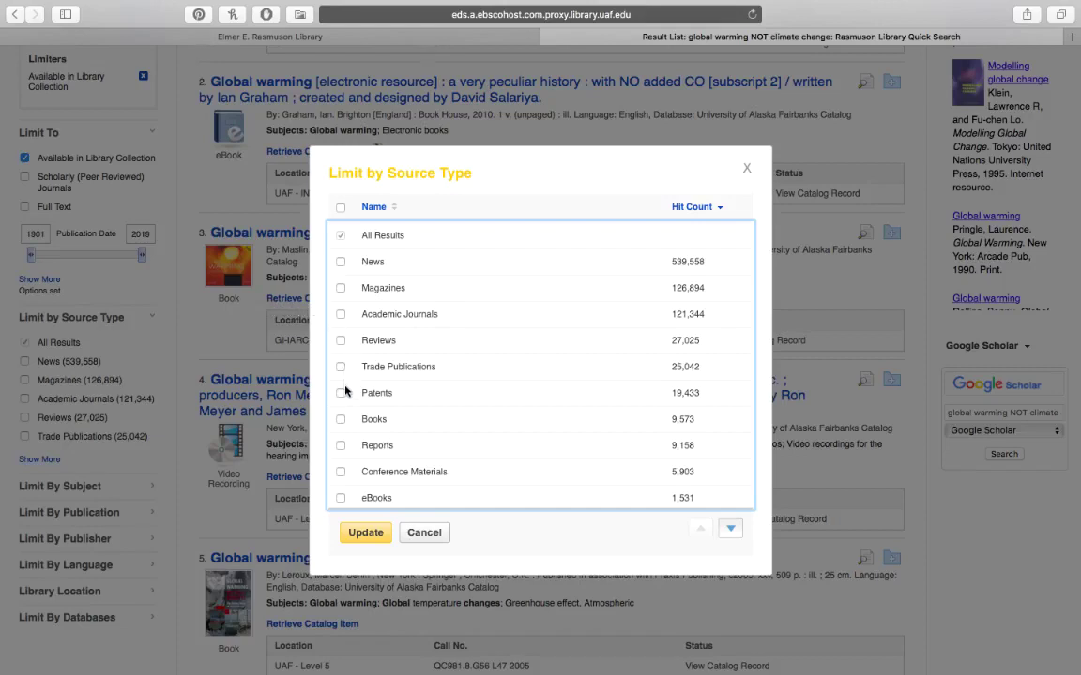
click(340, 419)
click(366, 534)
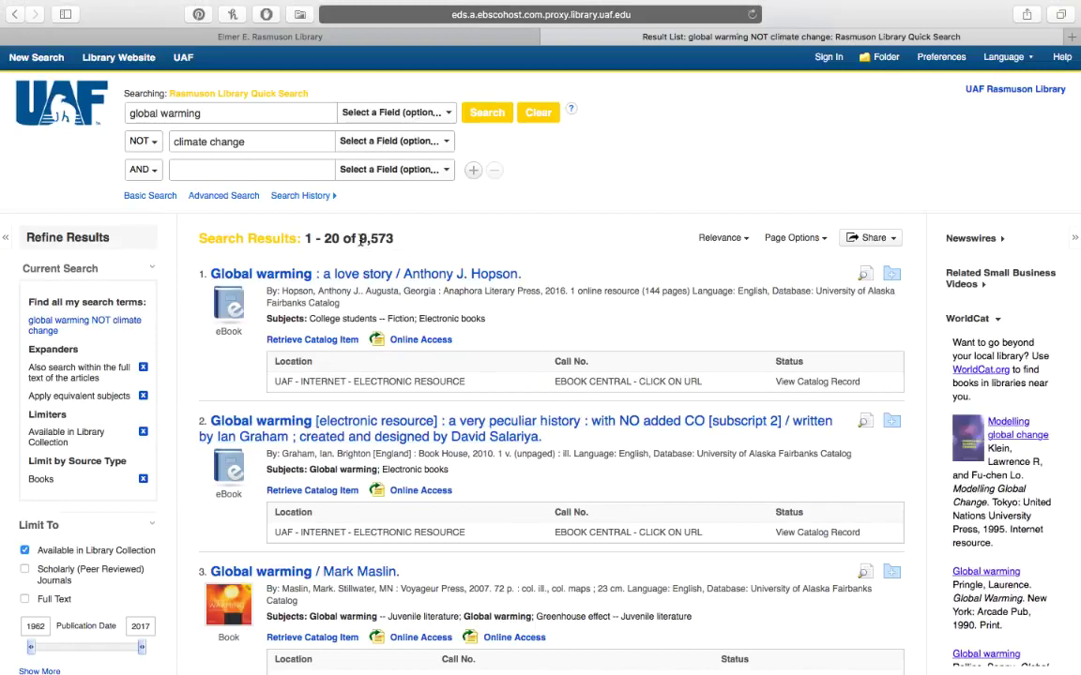
drag(359, 239, 399, 242)
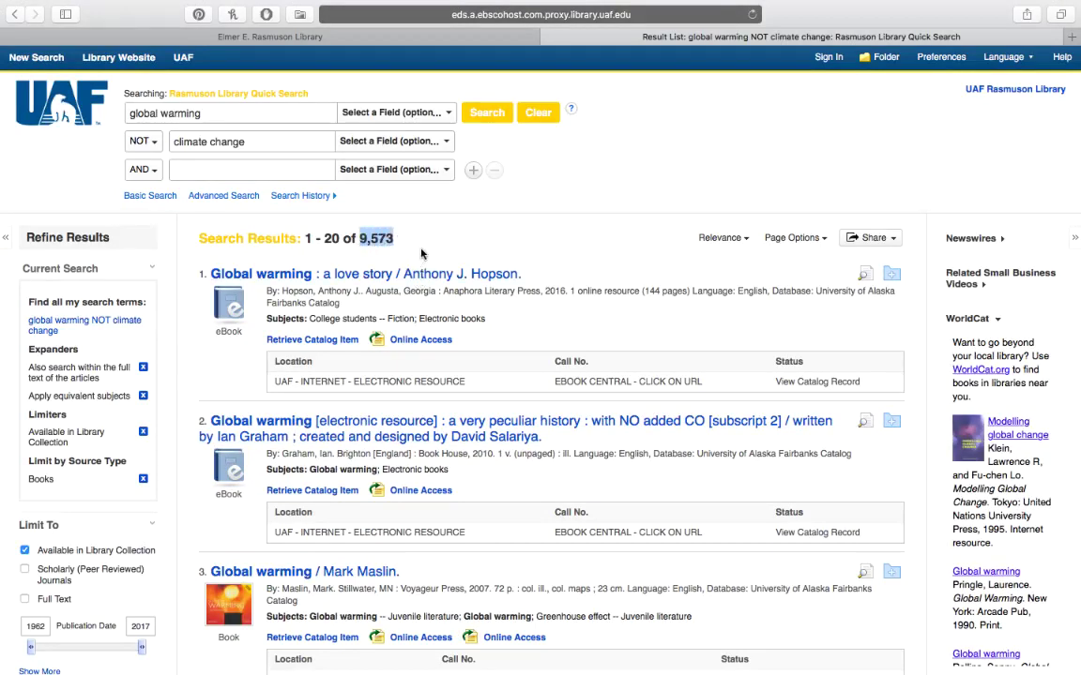
click(421, 253)
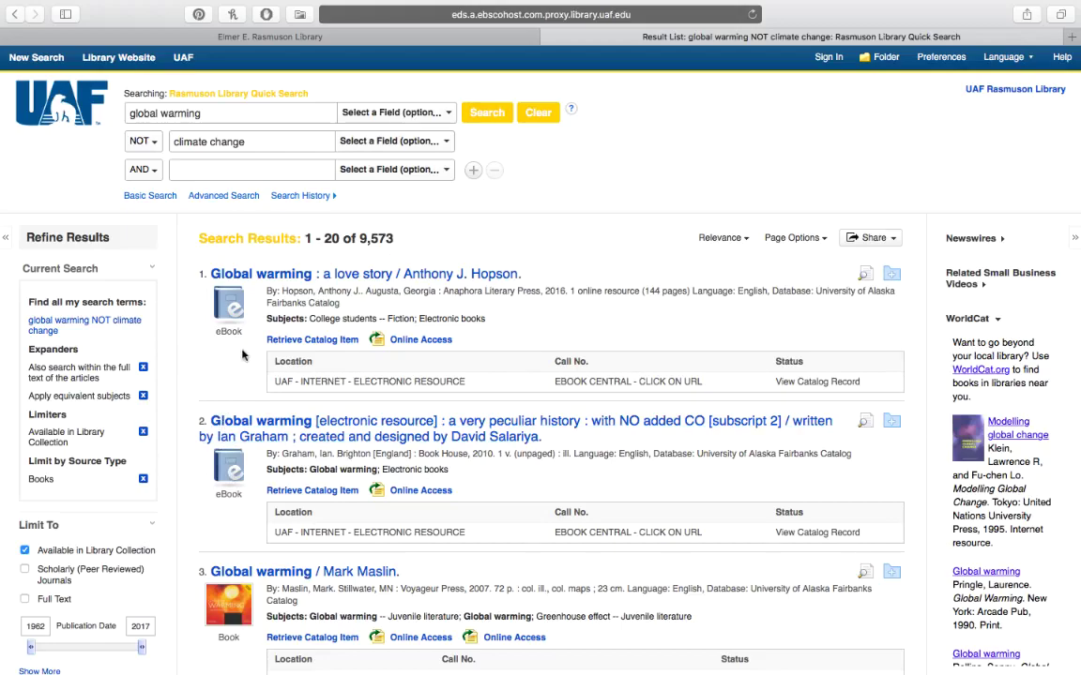
Examine the call number and shelf location of the book "Global warming: myth or reality: the erring ways of climatology"
scroll(229, 513, down, 2)
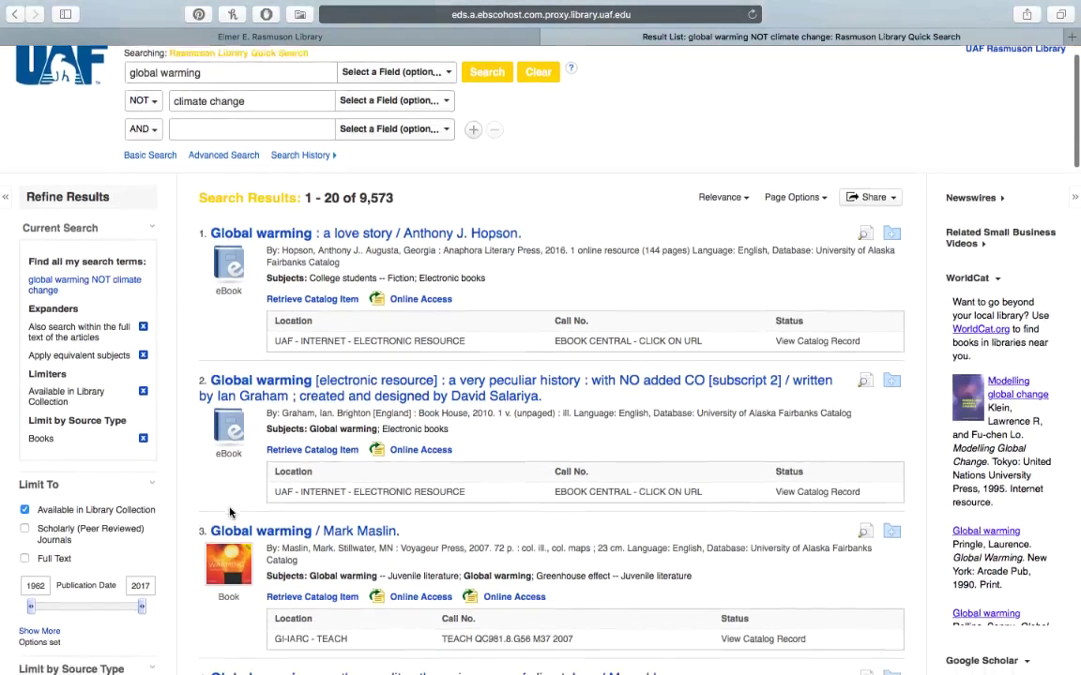
scroll(229, 514, down, 5)
scroll(230, 514, down, 4)
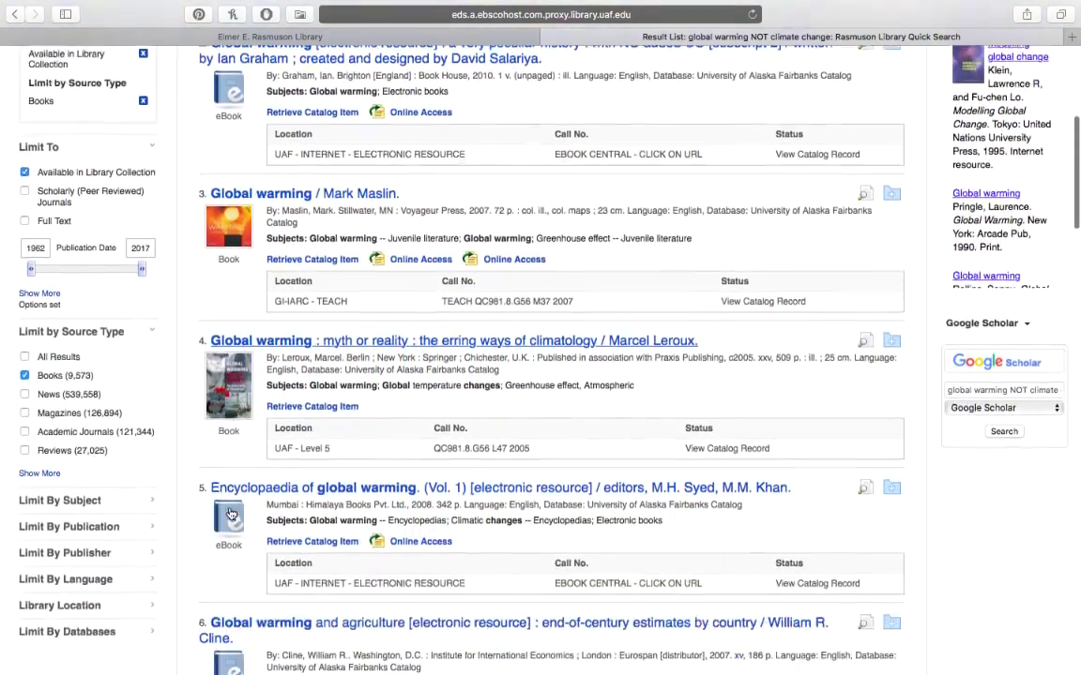
scroll(230, 514, down, 2)
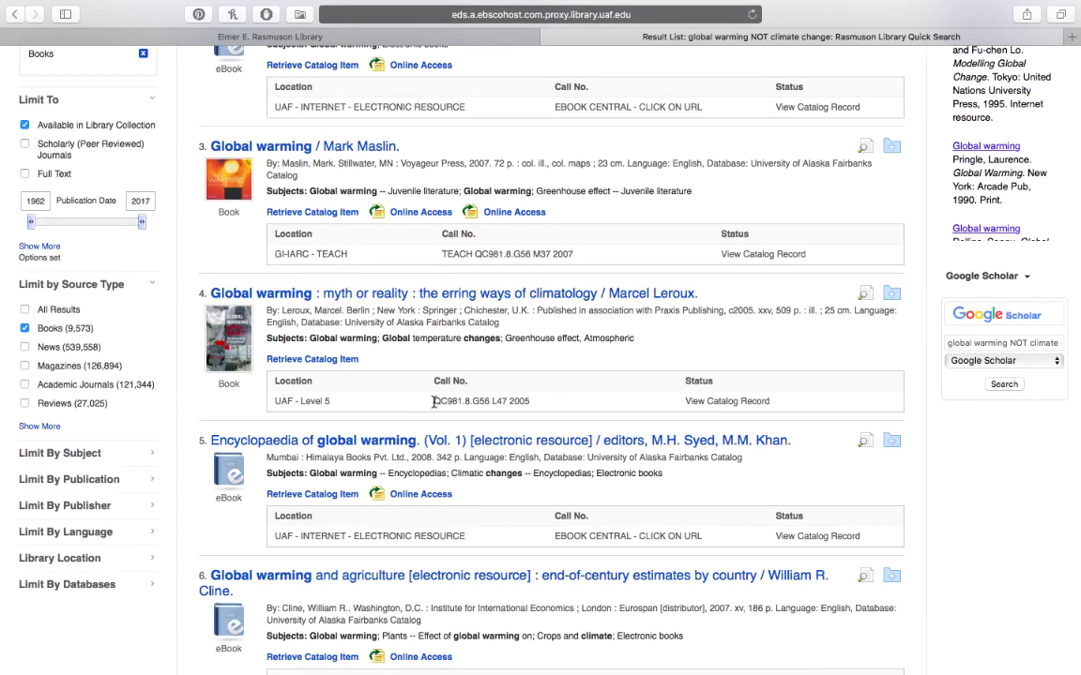
drag(432, 400, 534, 404)
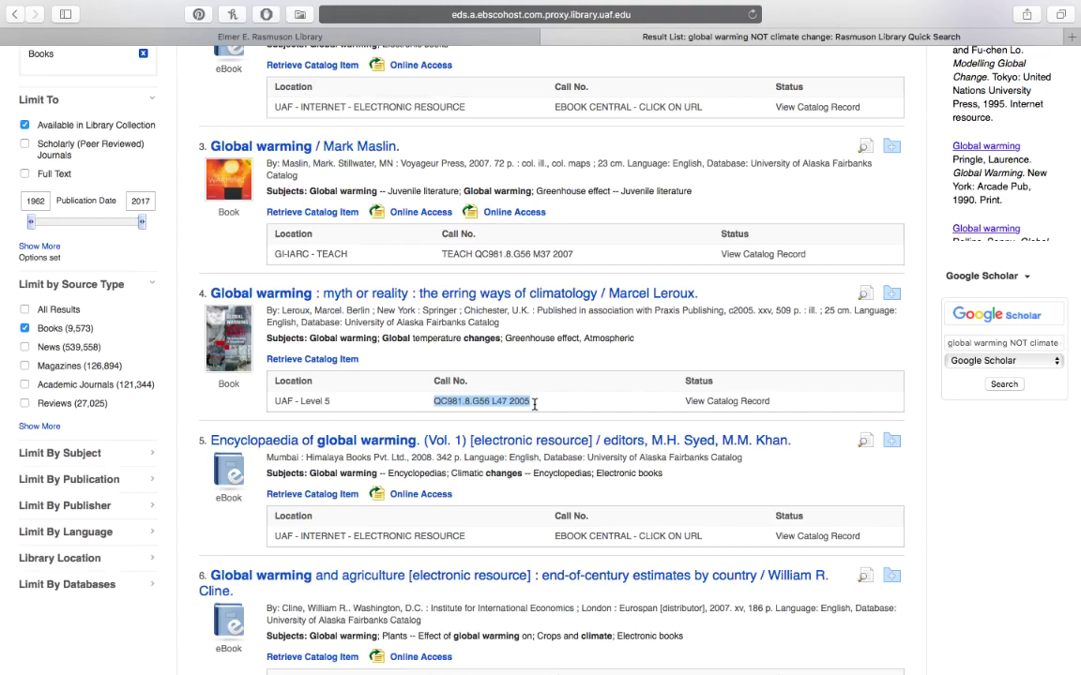
drag(330, 402, 272, 405)
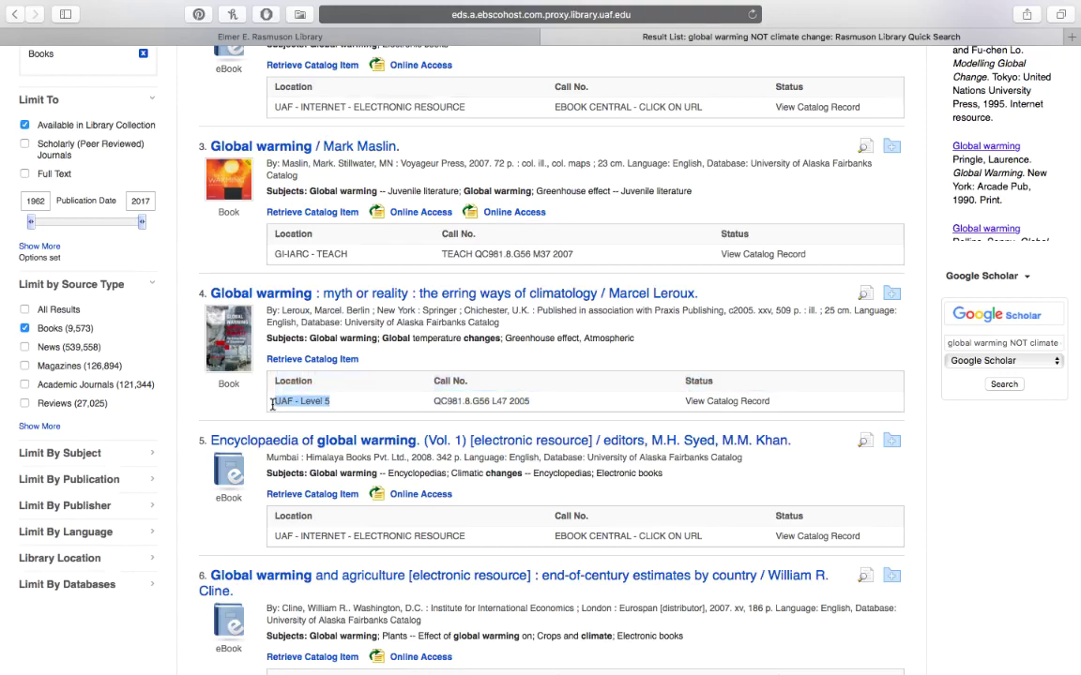